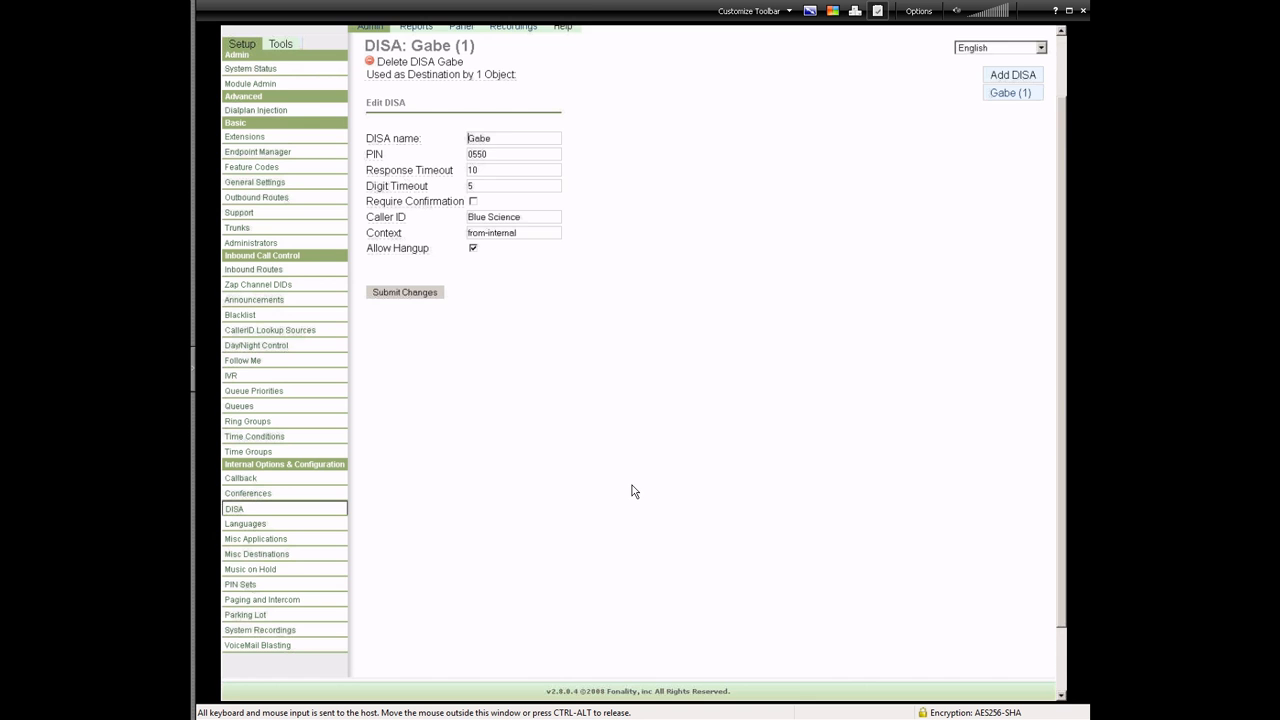
# Step: Open the Misc Destinations page and look through the feature code shortcuts offered for the dial field
pyautogui.scroll(-2, 632, 485)
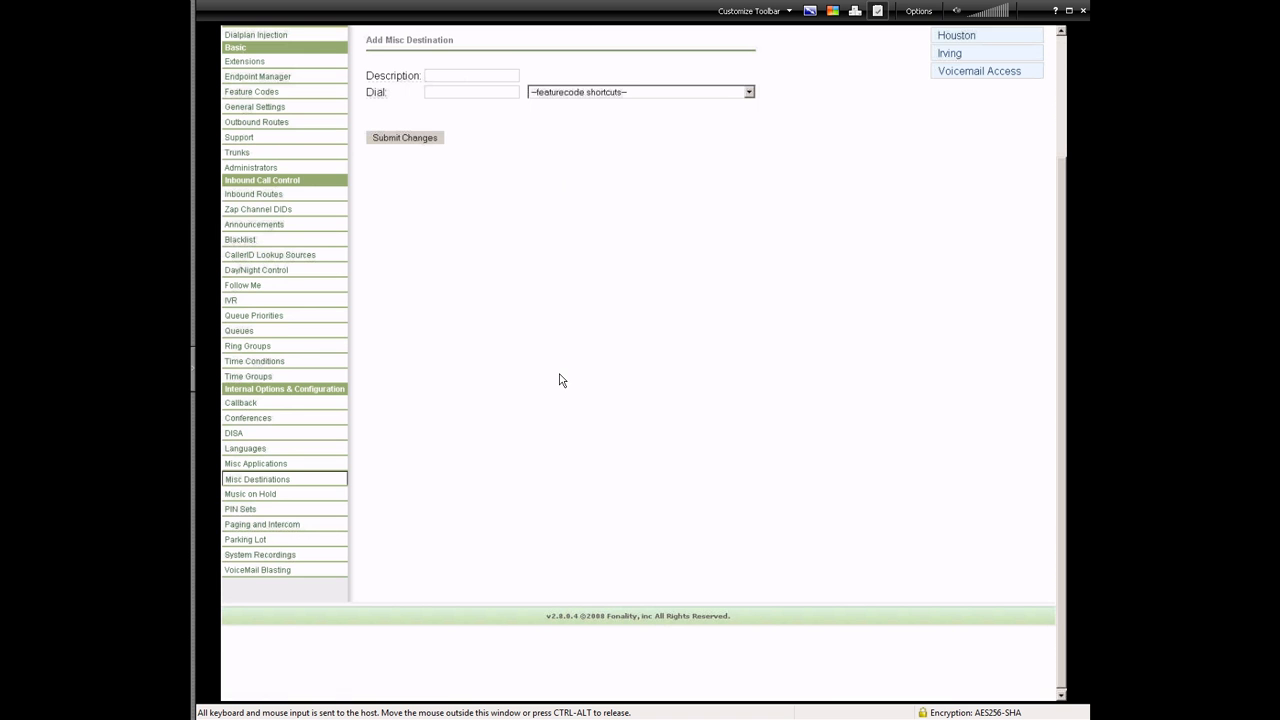
pyautogui.scroll(2, 560, 380)
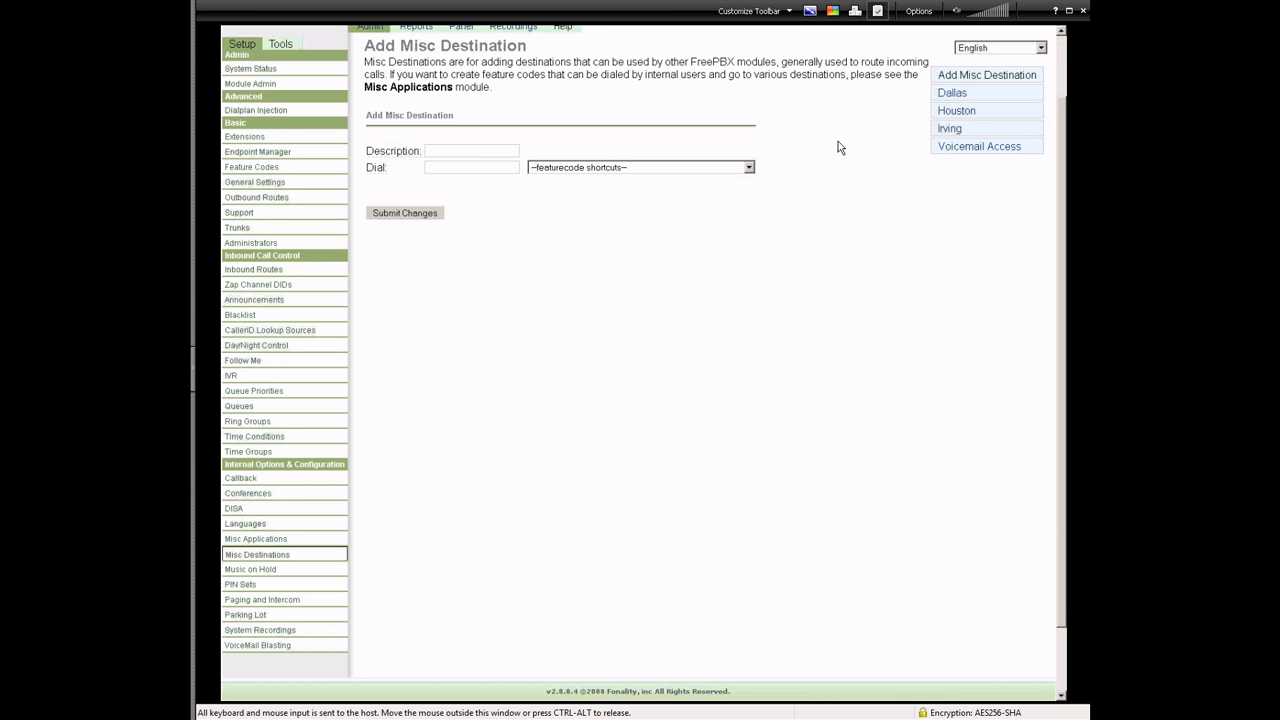
pyautogui.click(583, 166)
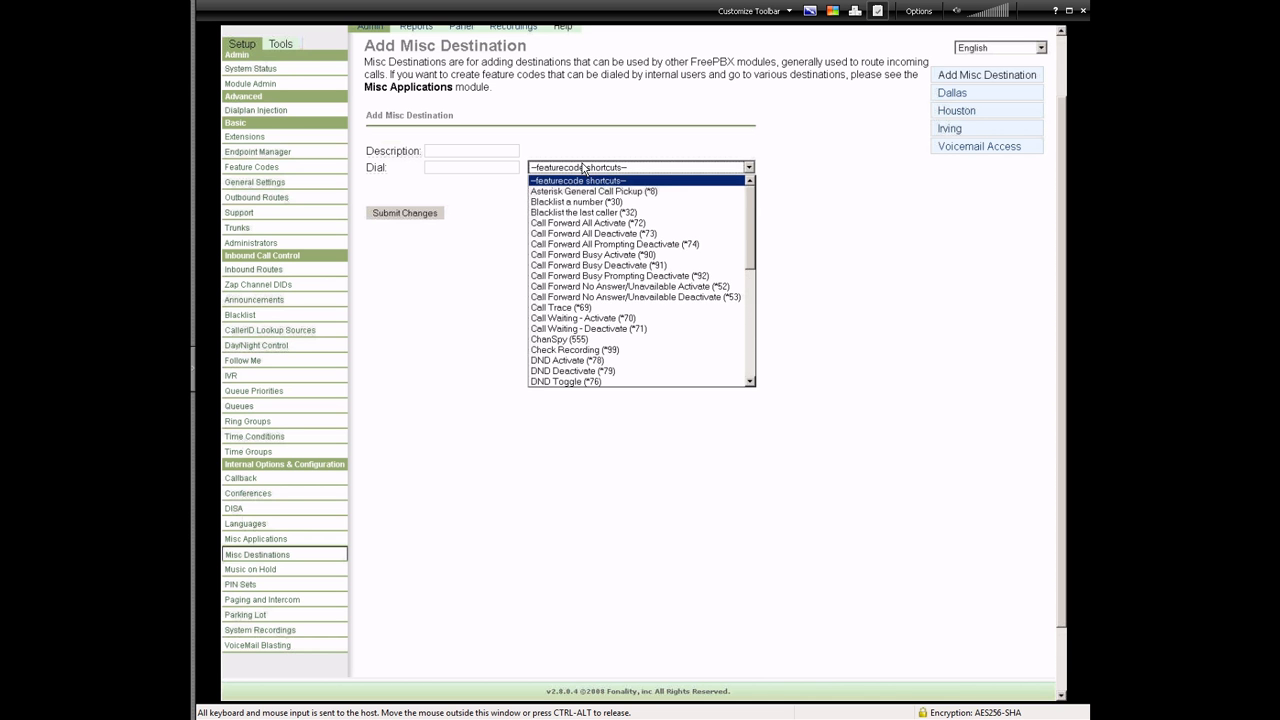
pyautogui.click(467, 191)
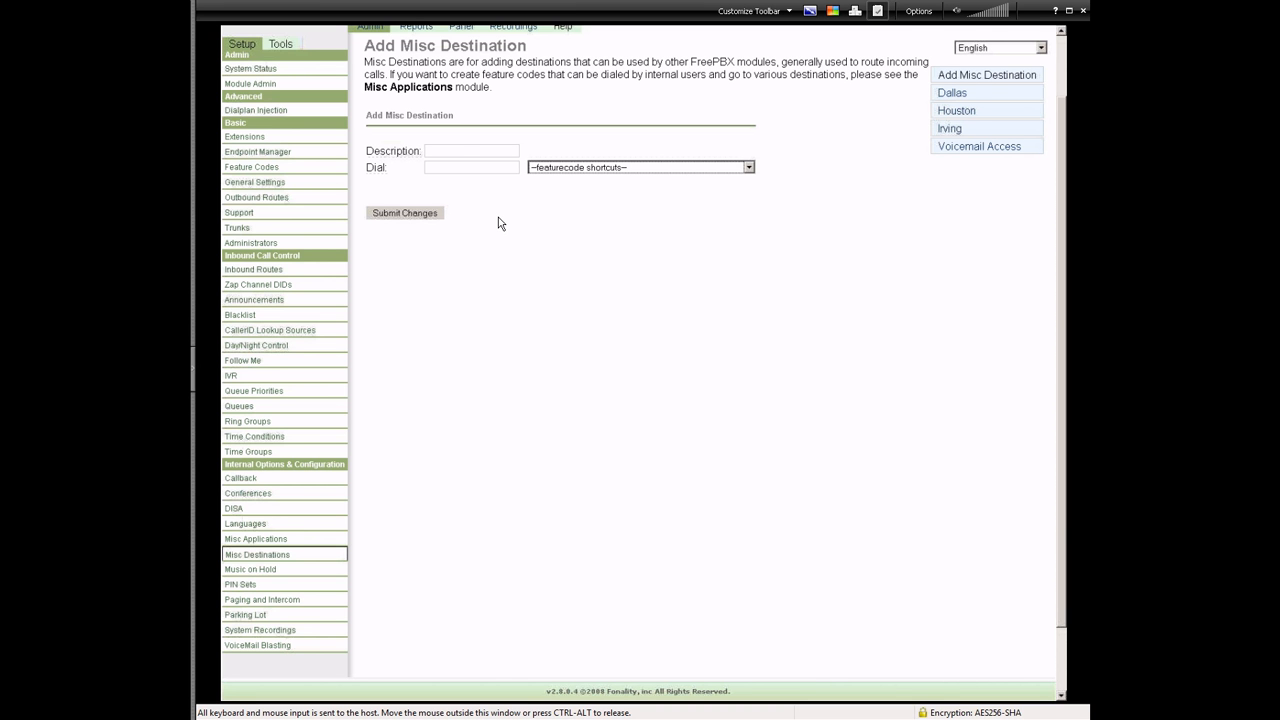
# Step: Open the Music on Hold page and review the upload options and music files in the default category
pyautogui.scroll(-2, 500, 218)
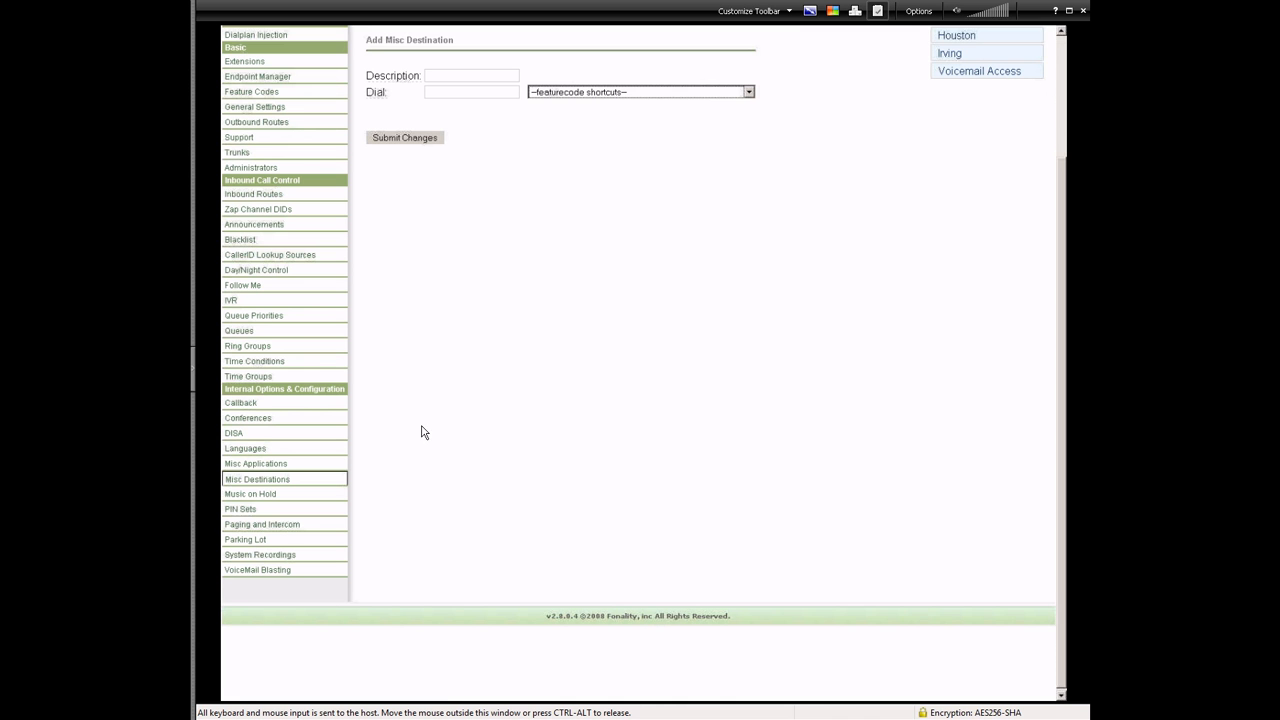
pyautogui.scroll(-1, 420, 423)
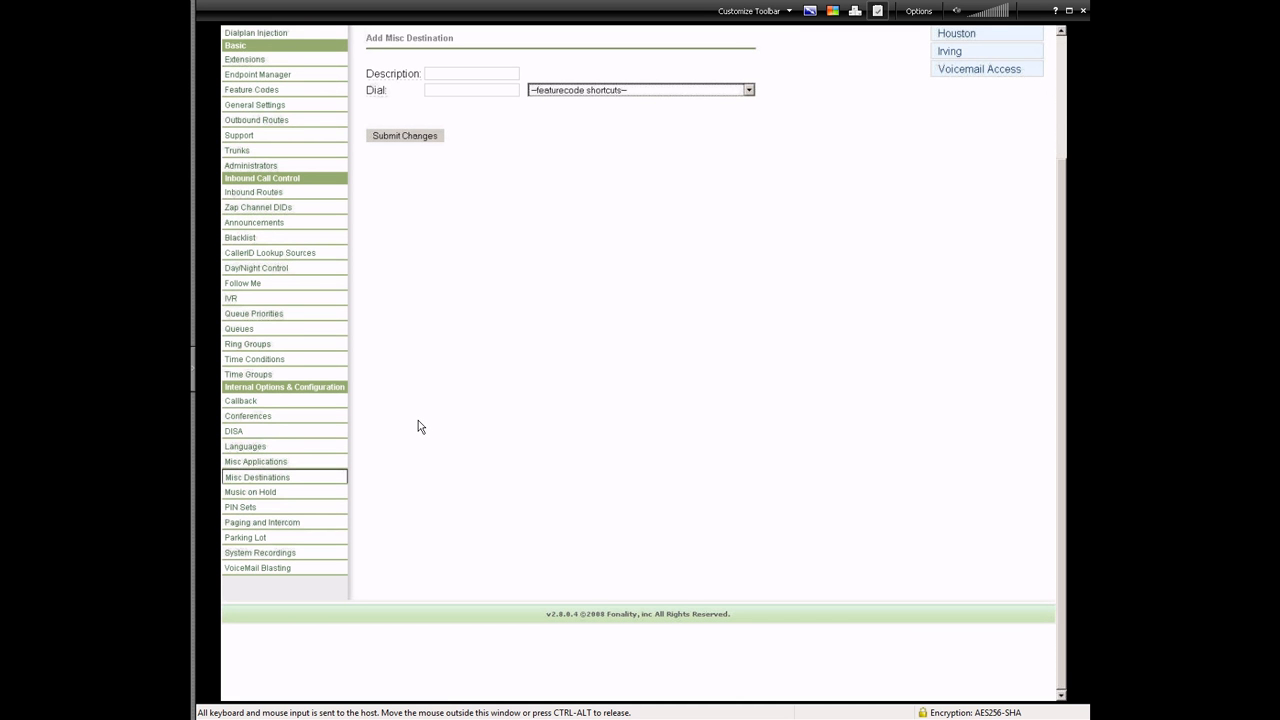
pyautogui.click(264, 492)
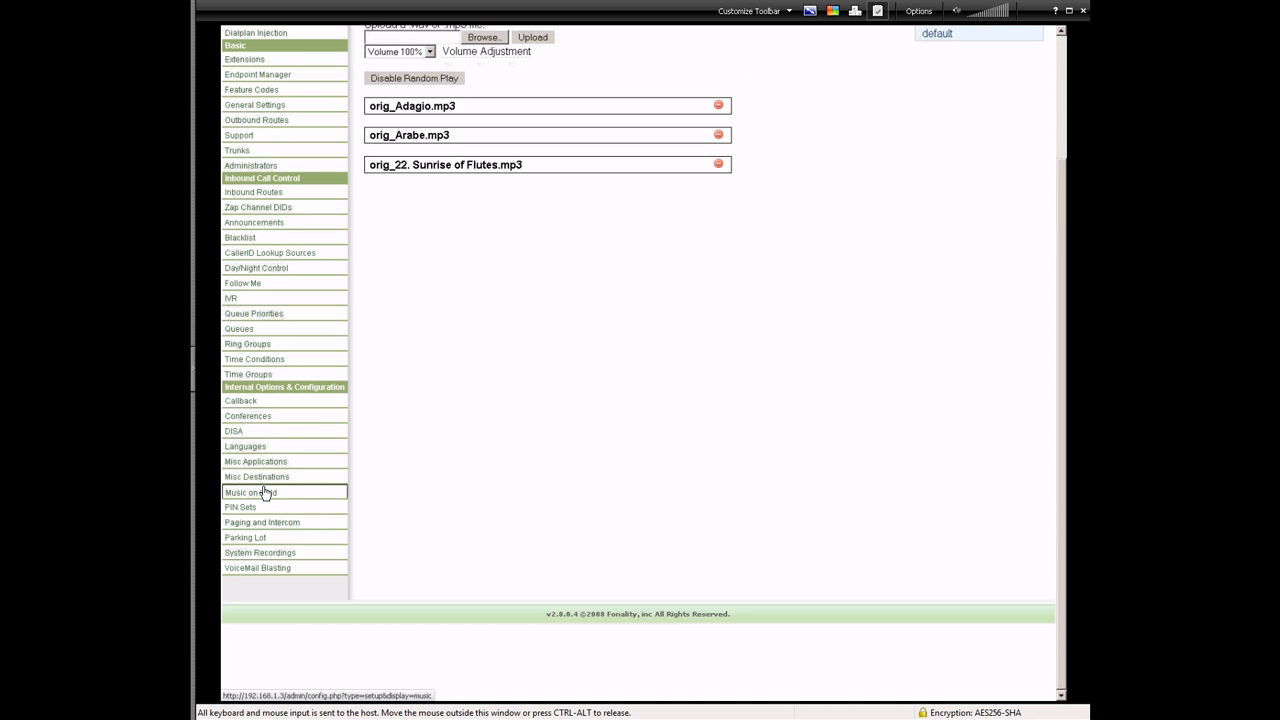
pyautogui.scroll(3, 488, 381)
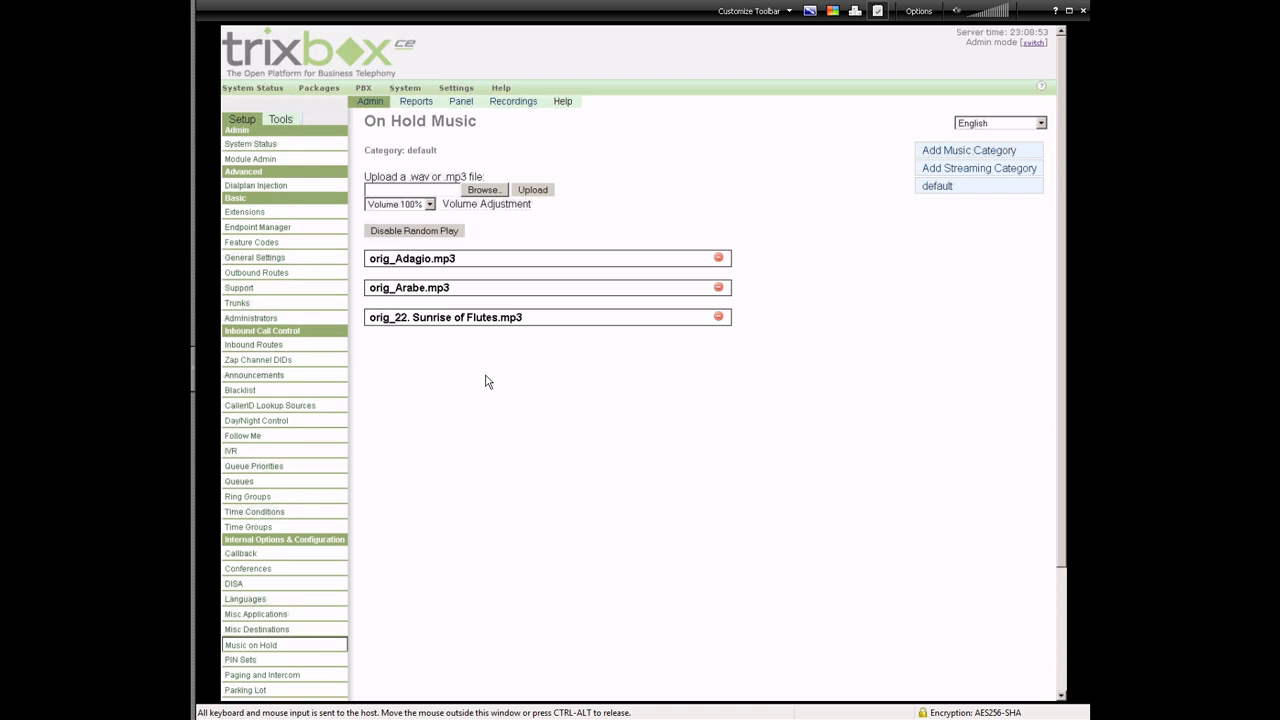
# Step: View the new PIN set form and read the Paging and Intercom page
pyautogui.scroll(-3, 487, 381)
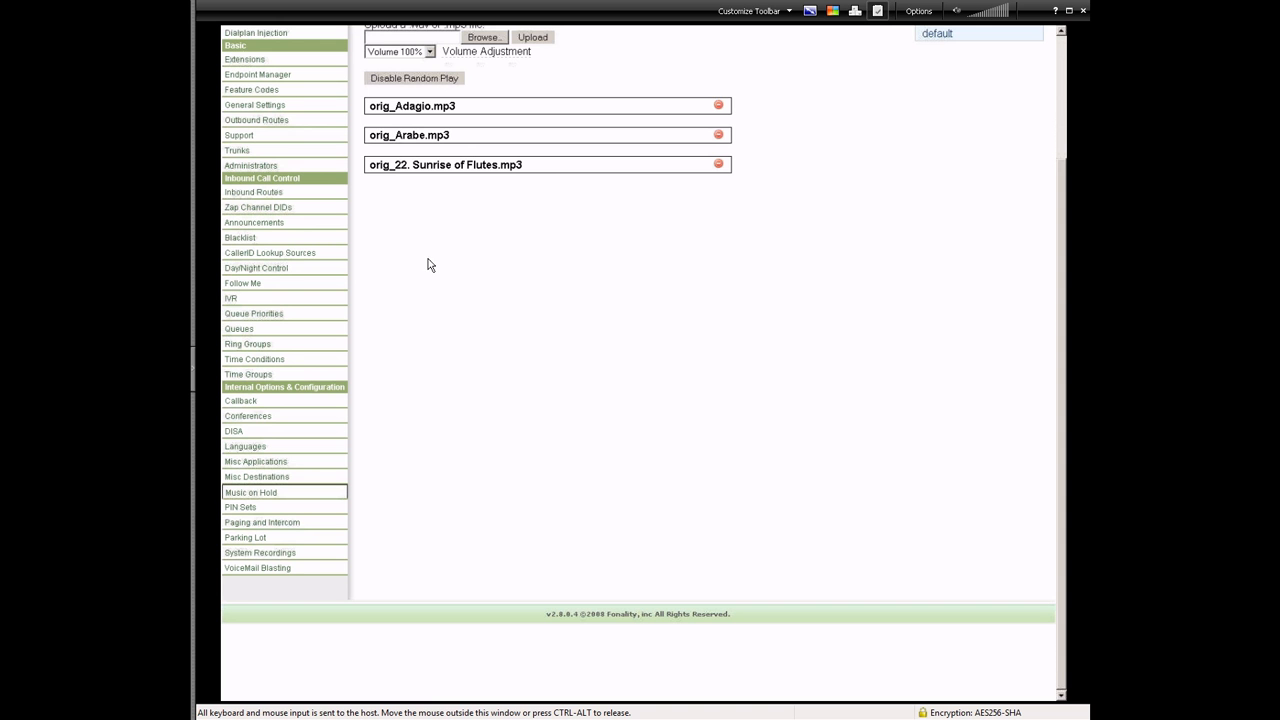
pyautogui.click(244, 511)
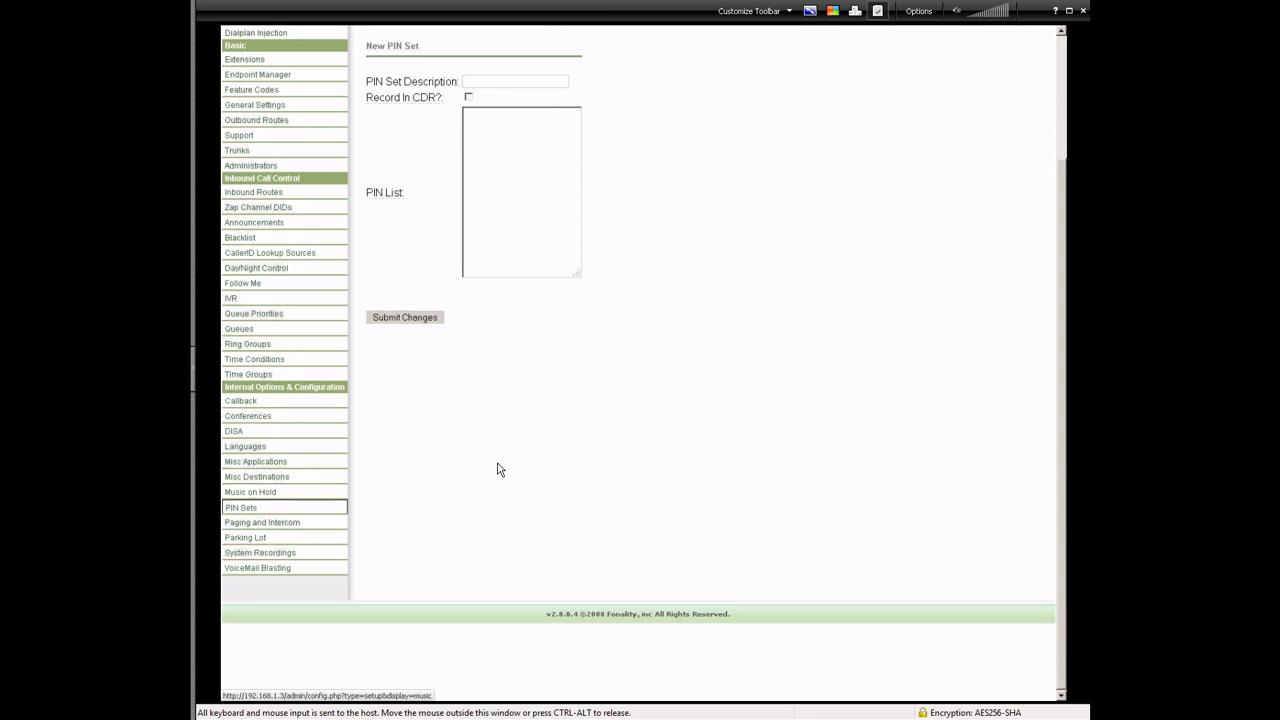
pyautogui.click(260, 524)
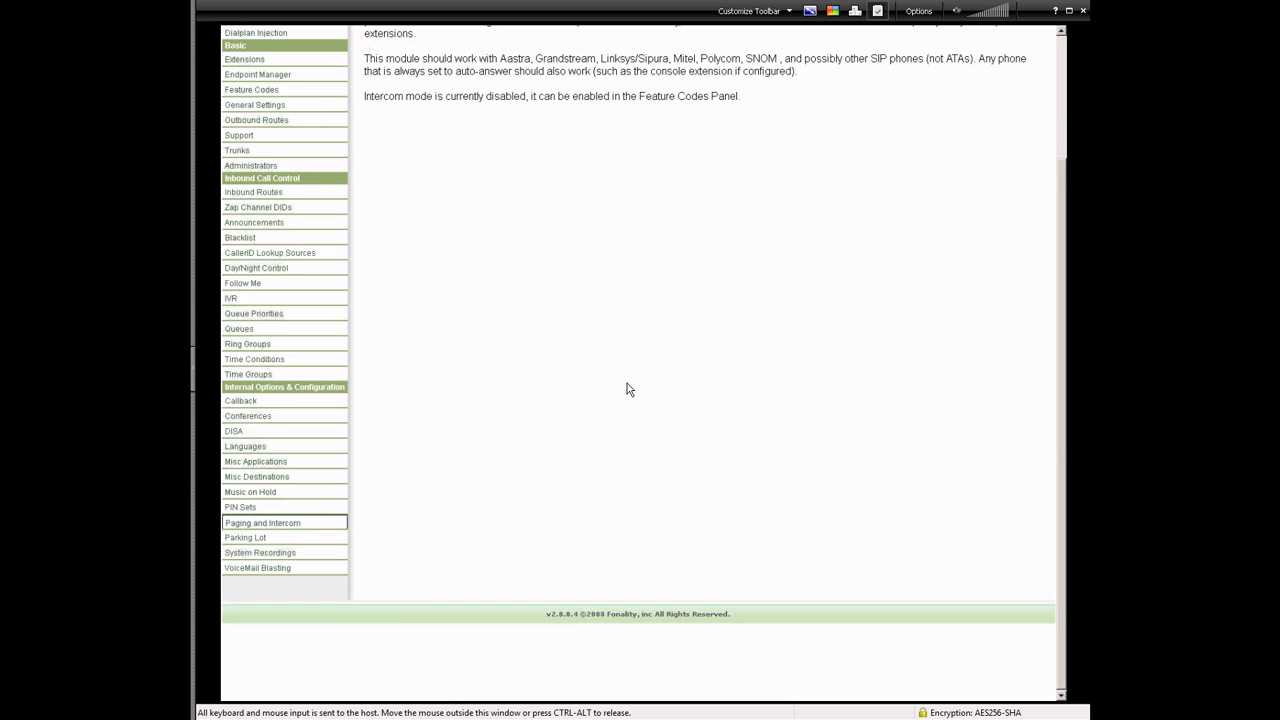
pyautogui.scroll(2, 627, 389)
pyautogui.scroll(2, 623, 400)
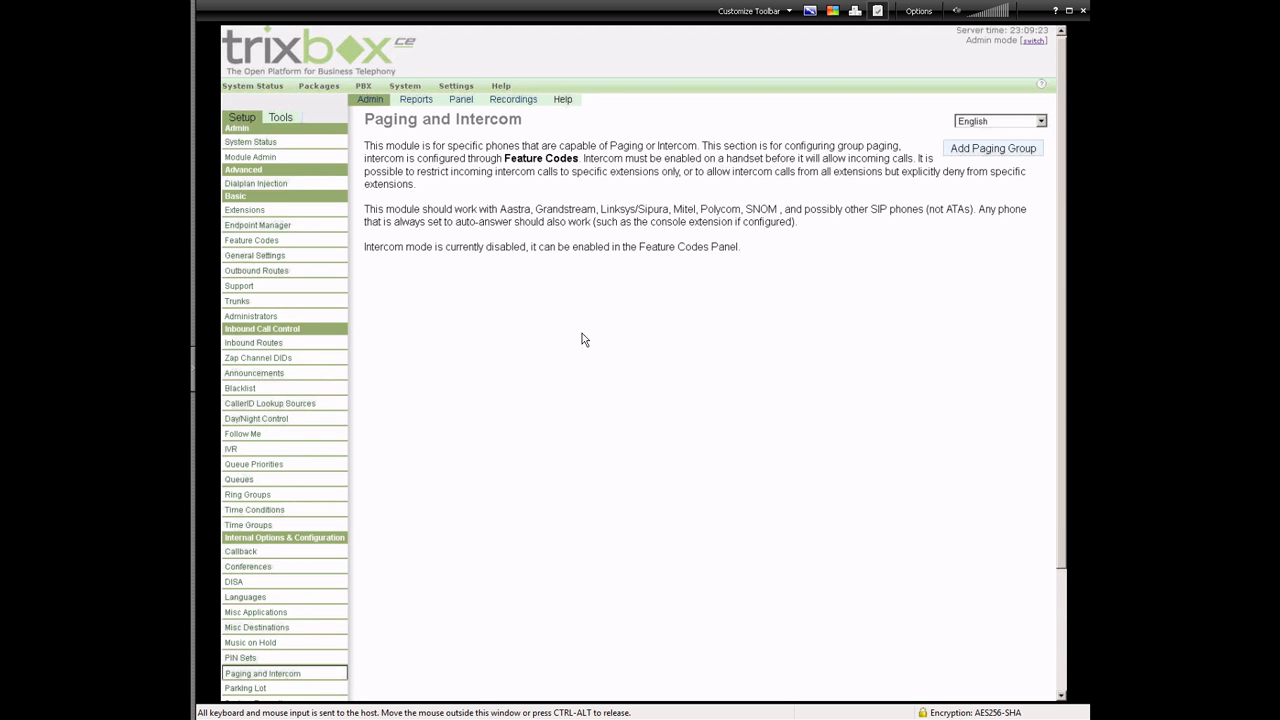
# Step: Open the Parking Lot configuration and review its options, timed-out orphan actions and destination for orphaned parked calls
pyautogui.scroll(-4, 573, 297)
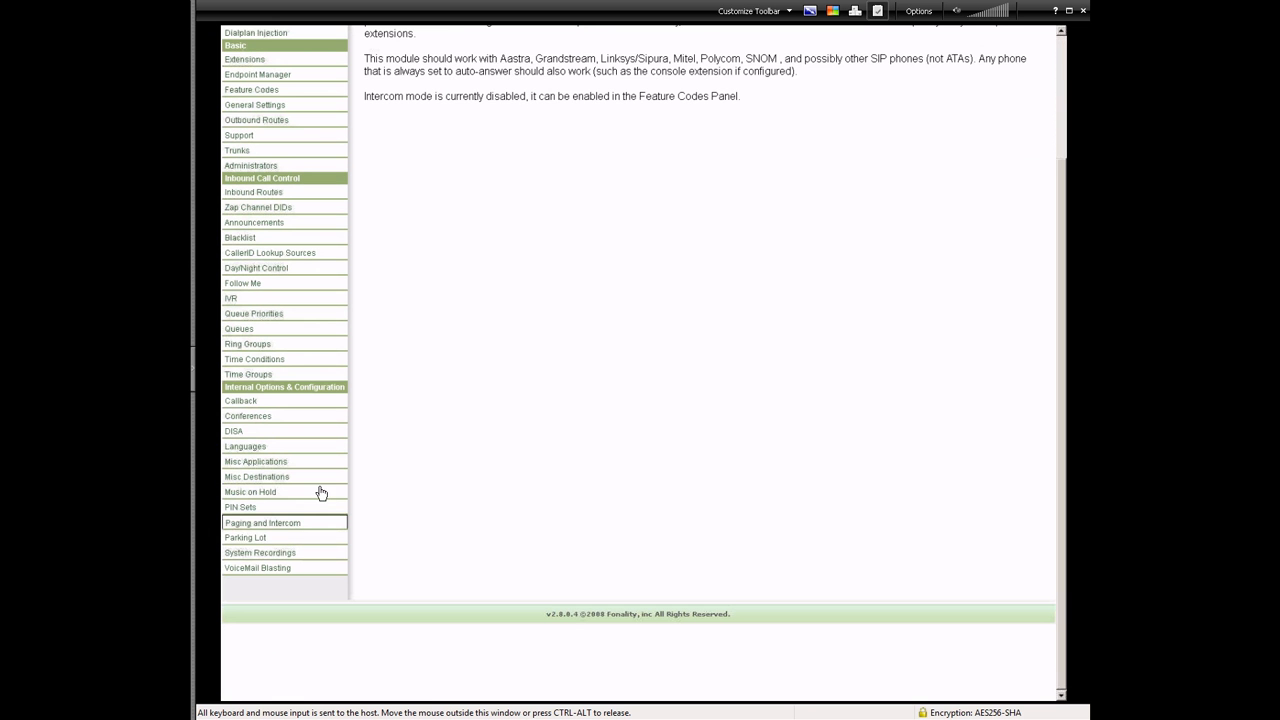
pyautogui.click(285, 540)
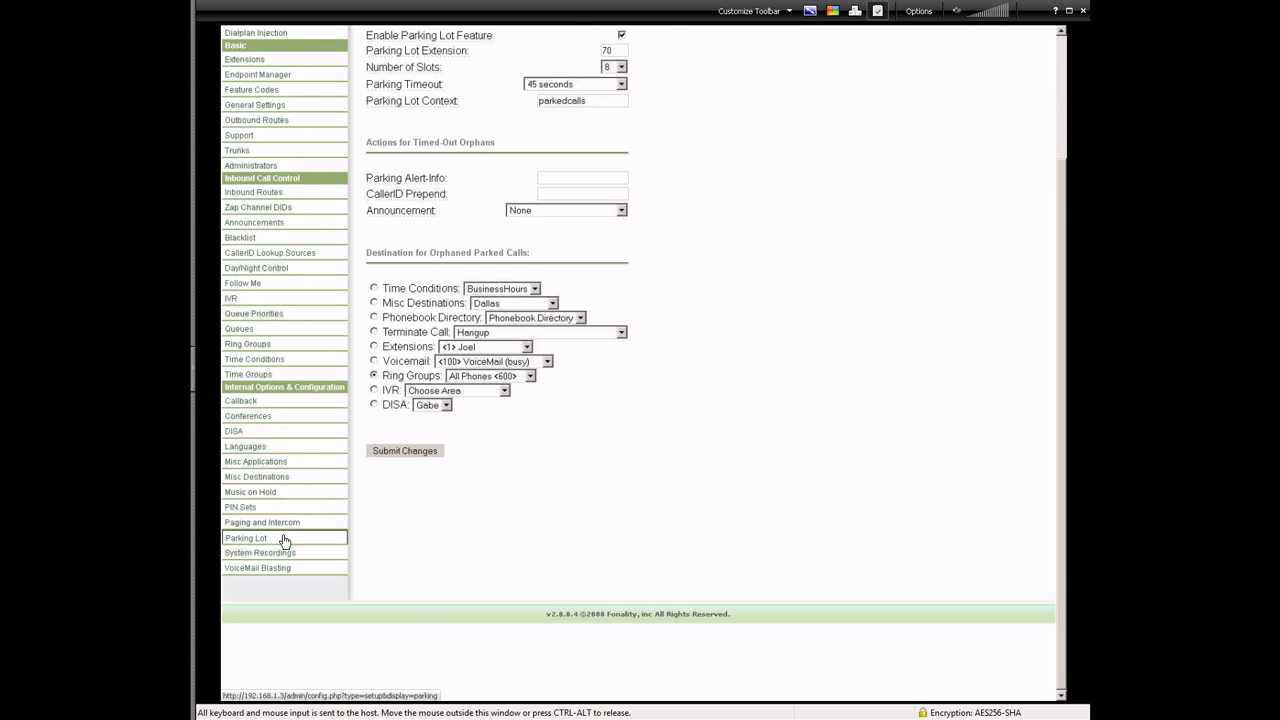
pyautogui.scroll(4, 660, 382)
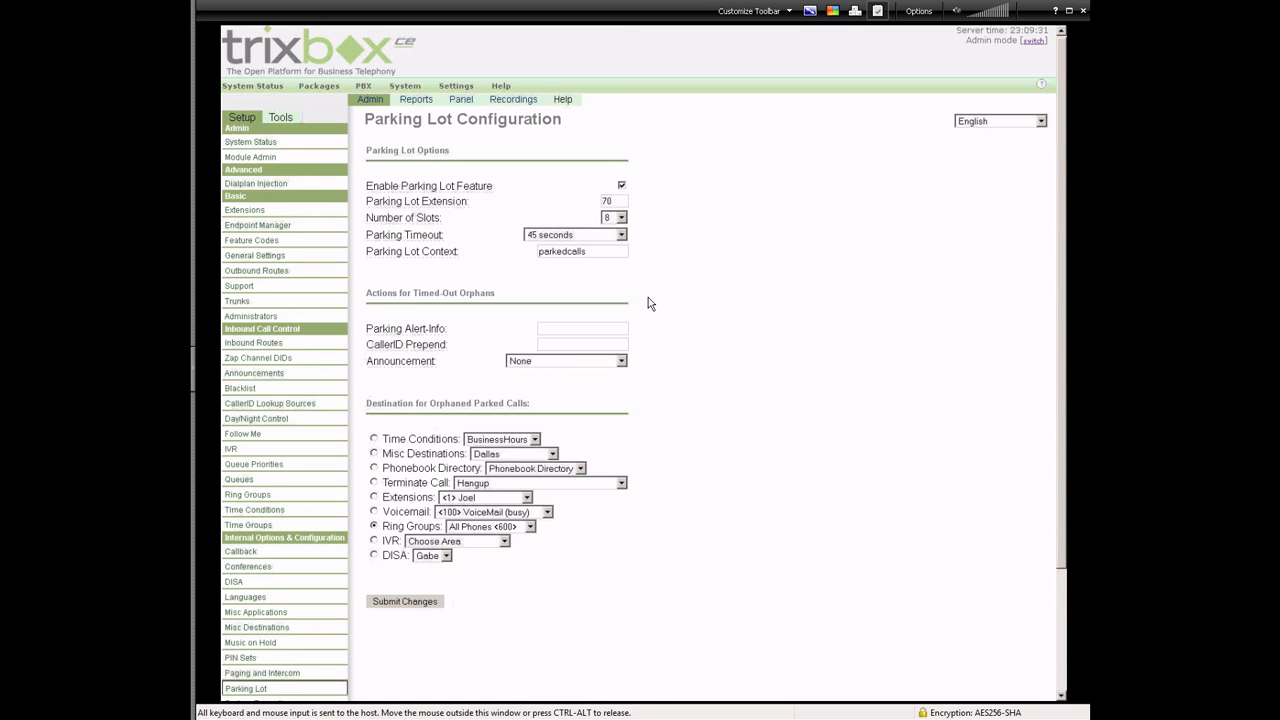
pyautogui.scroll(-3, 638, 375)
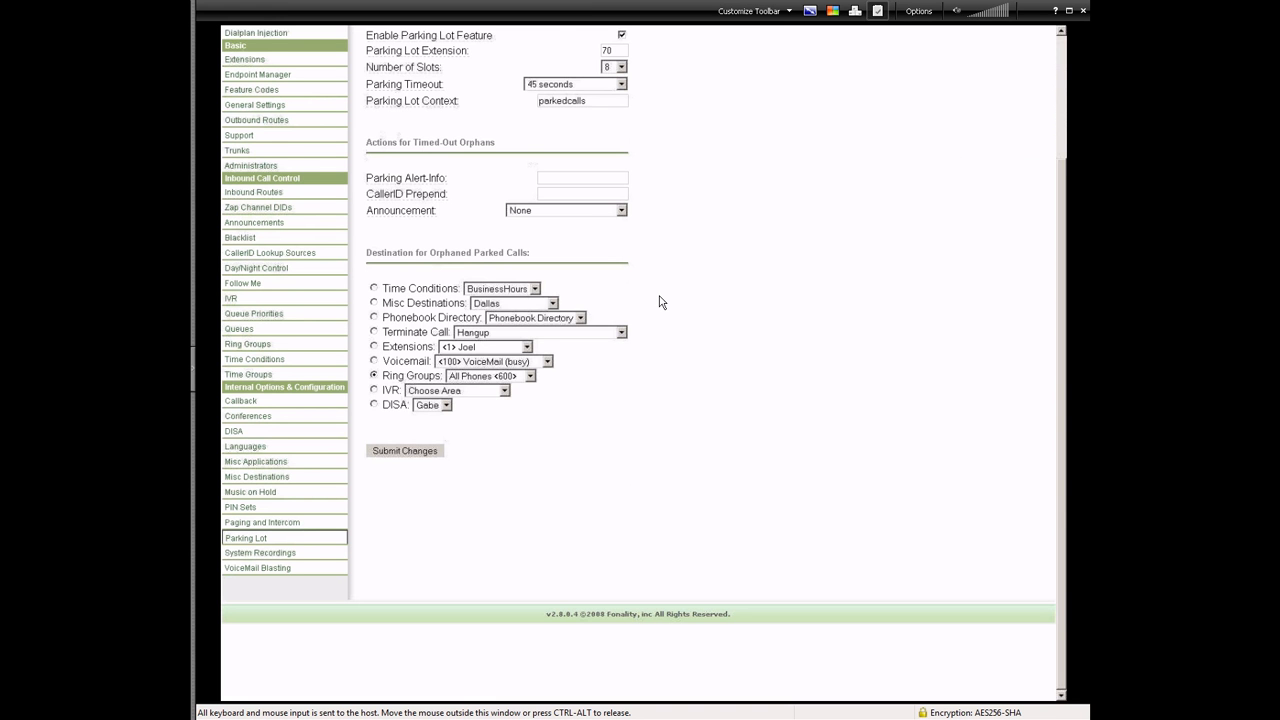
pyautogui.scroll(2, 810, 316)
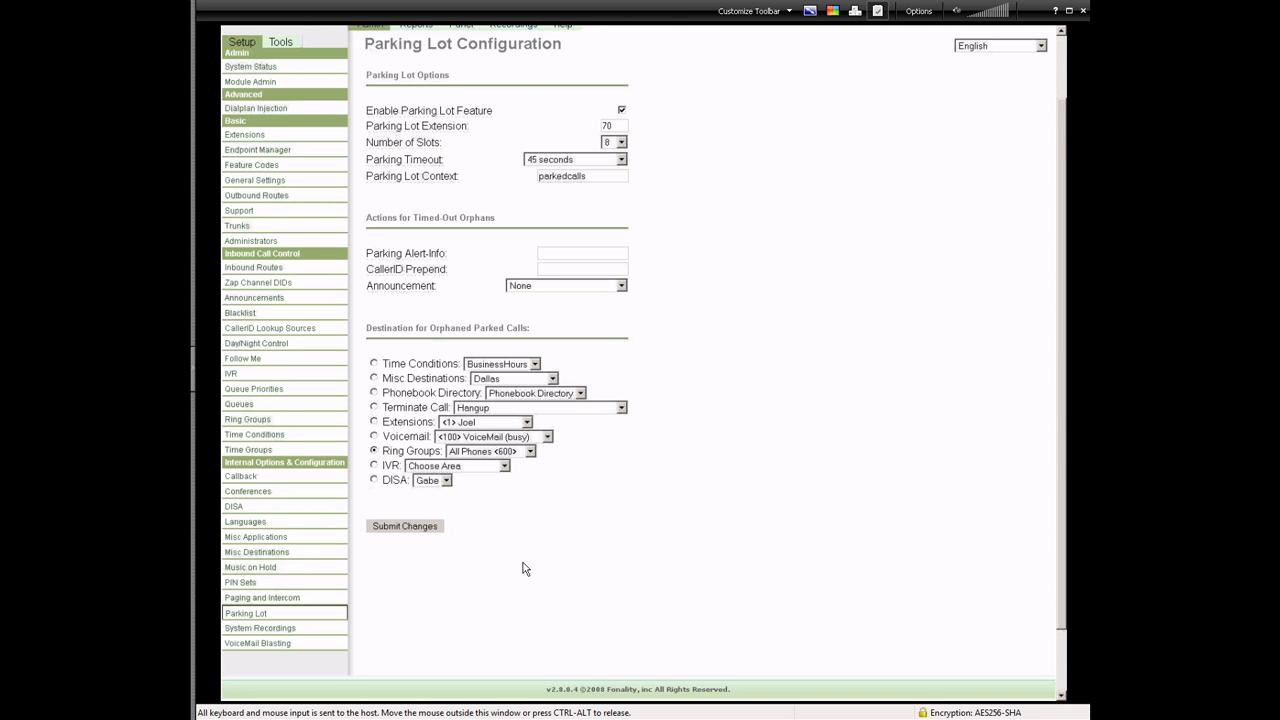
# Step: Review the Add Recording steps under System Recordings and open the VoiceMail Blasting group form
pyautogui.scroll(-2, 522, 568)
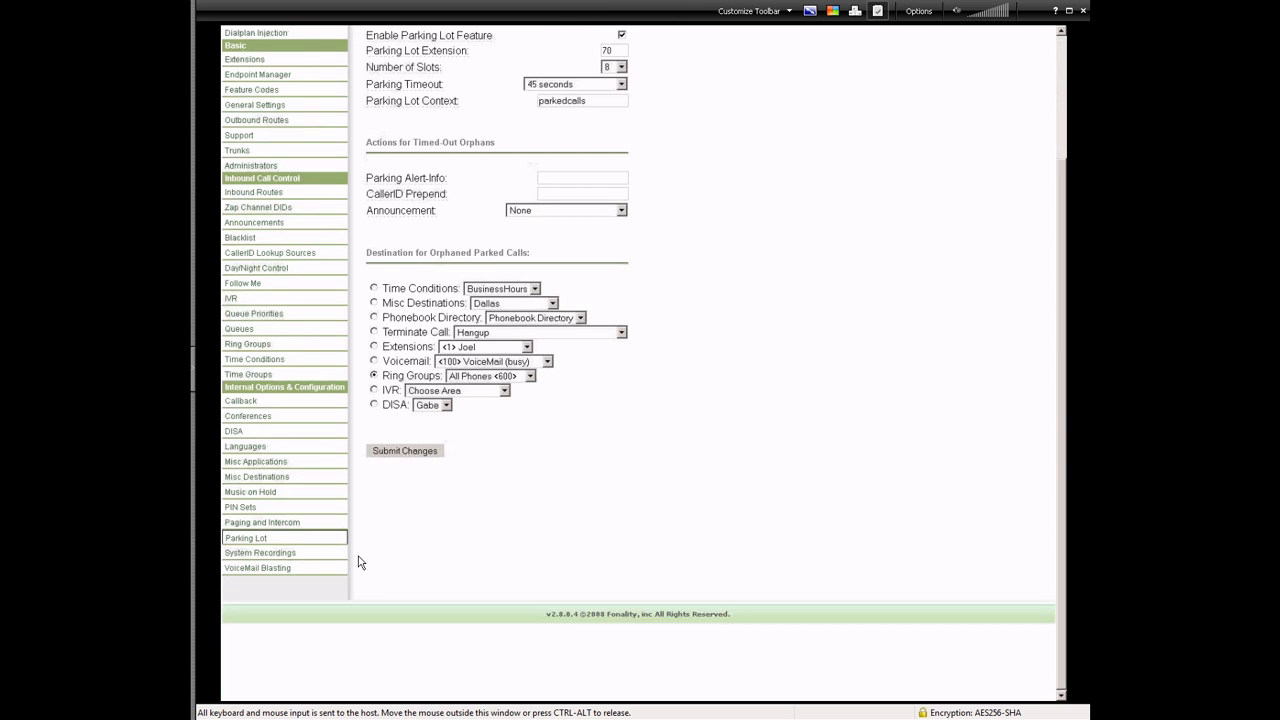
pyautogui.click(285, 556)
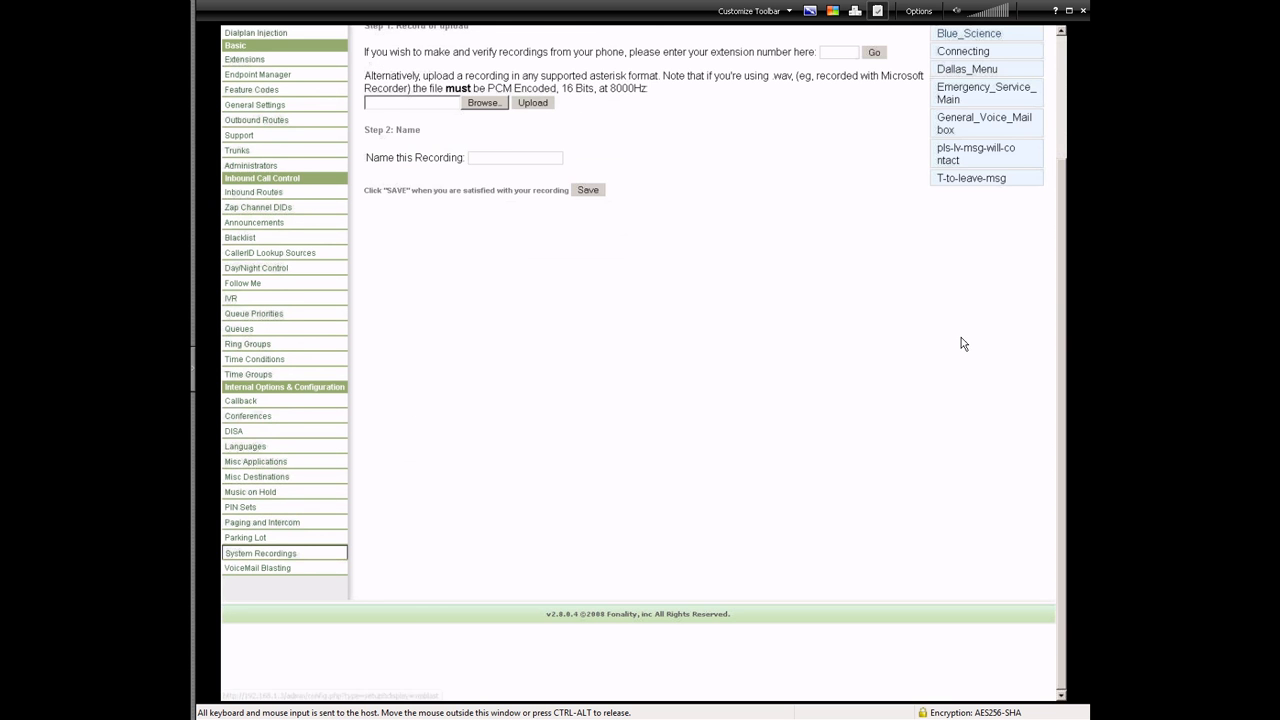
pyautogui.scroll(3, 900, 363)
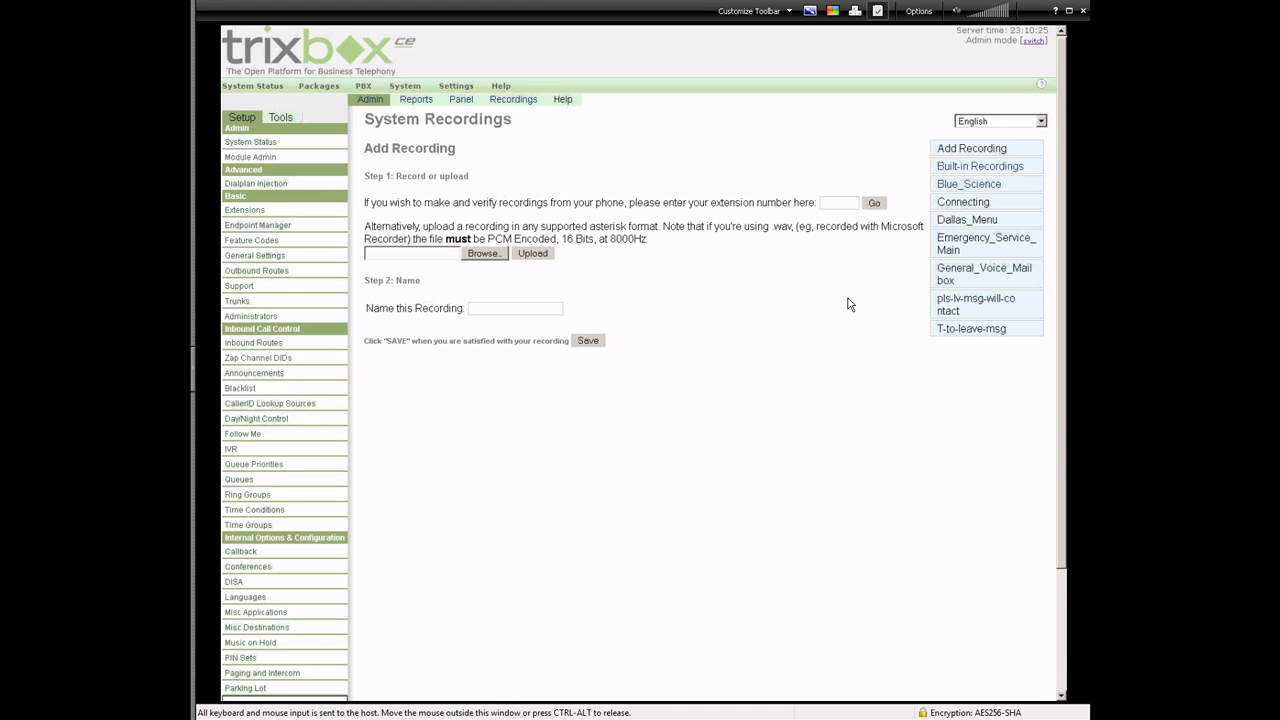
pyautogui.scroll(-3, 846, 335)
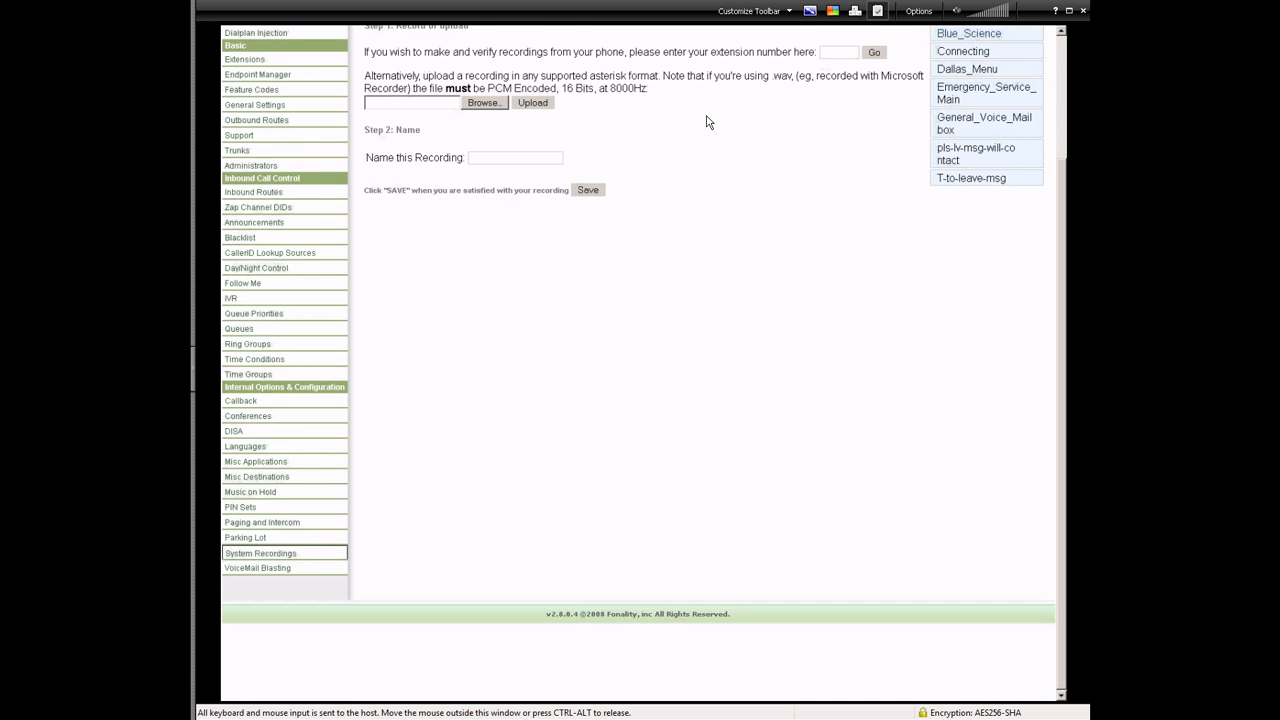
pyautogui.scroll(2, 706, 122)
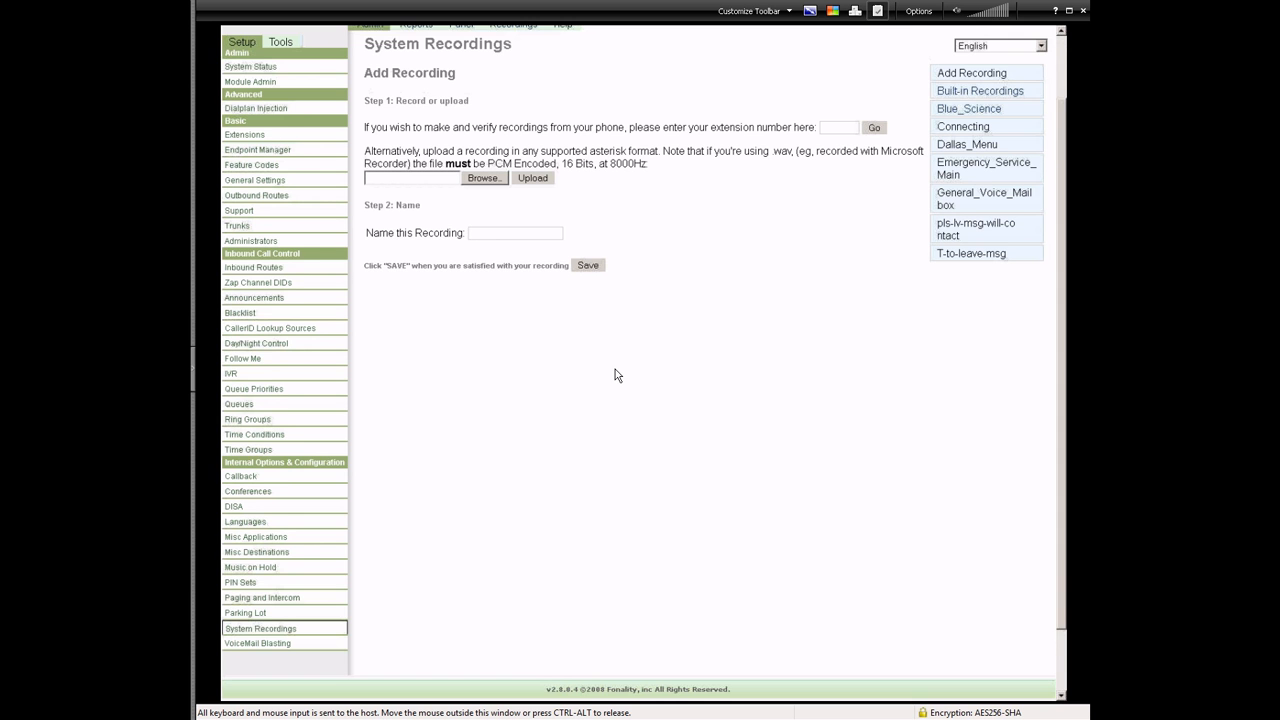
pyautogui.scroll(-2, 615, 374)
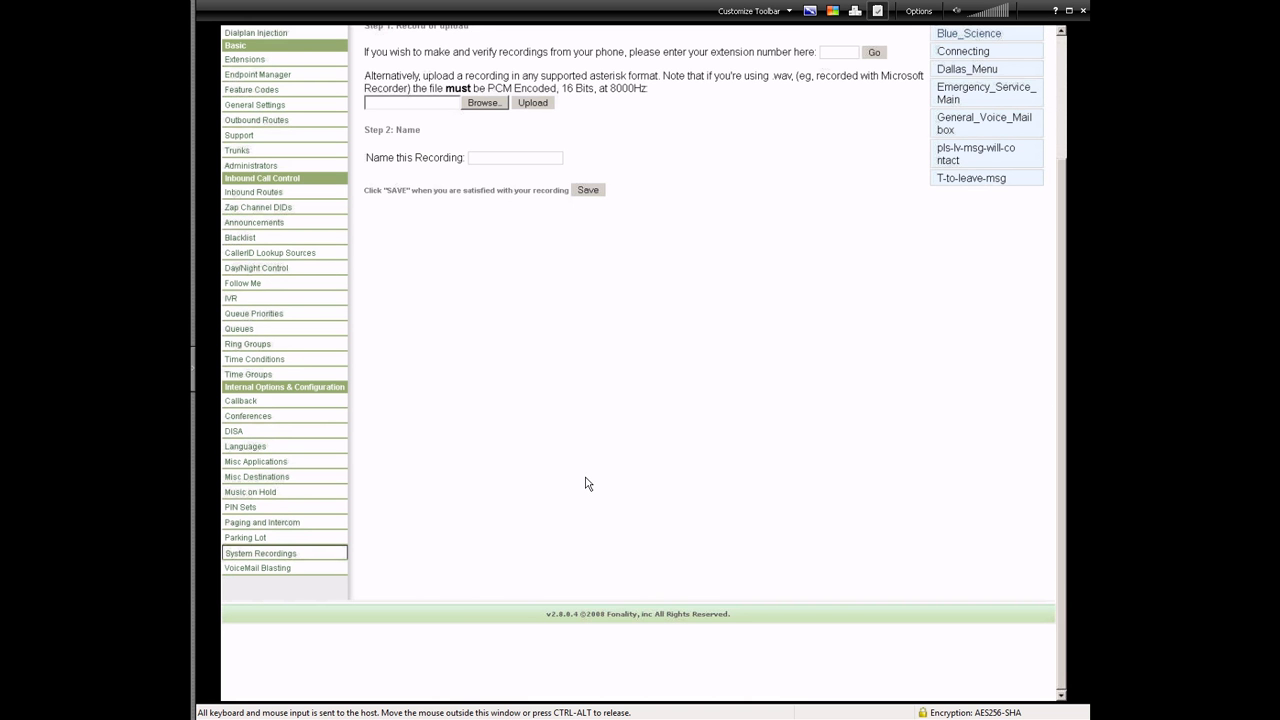
pyautogui.click(278, 569)
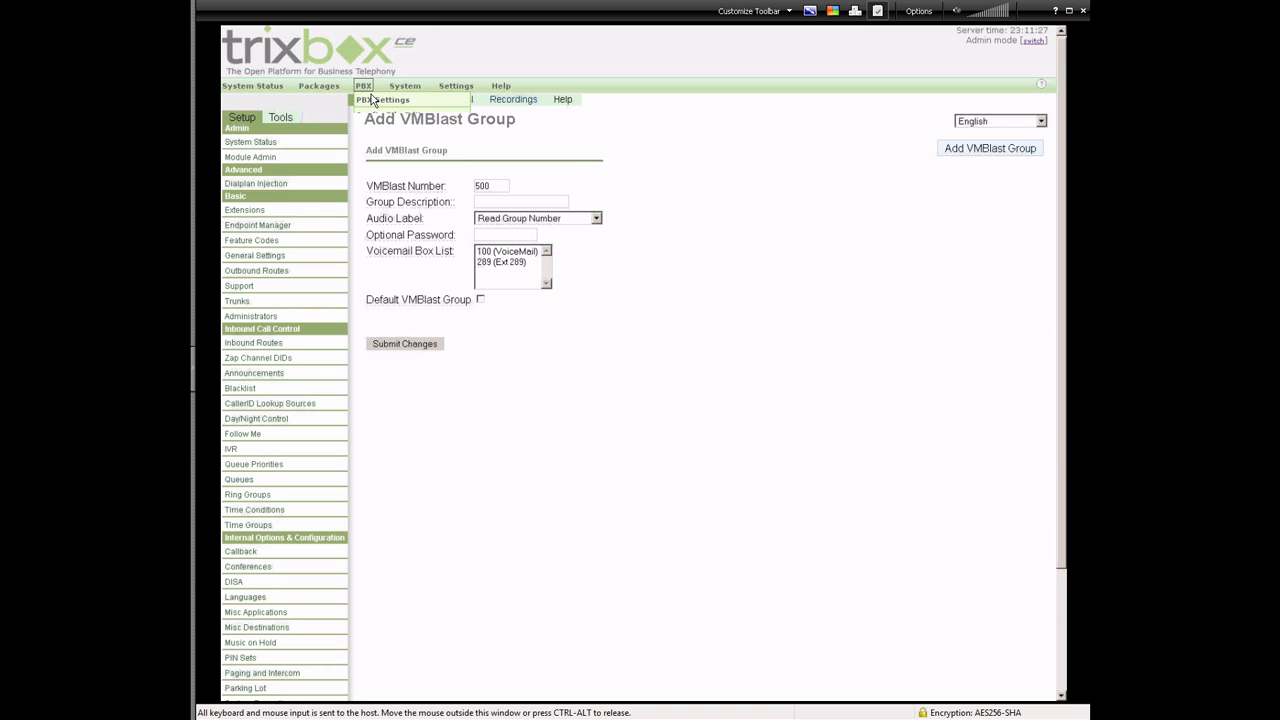
pyautogui.moveTo(368, 87)
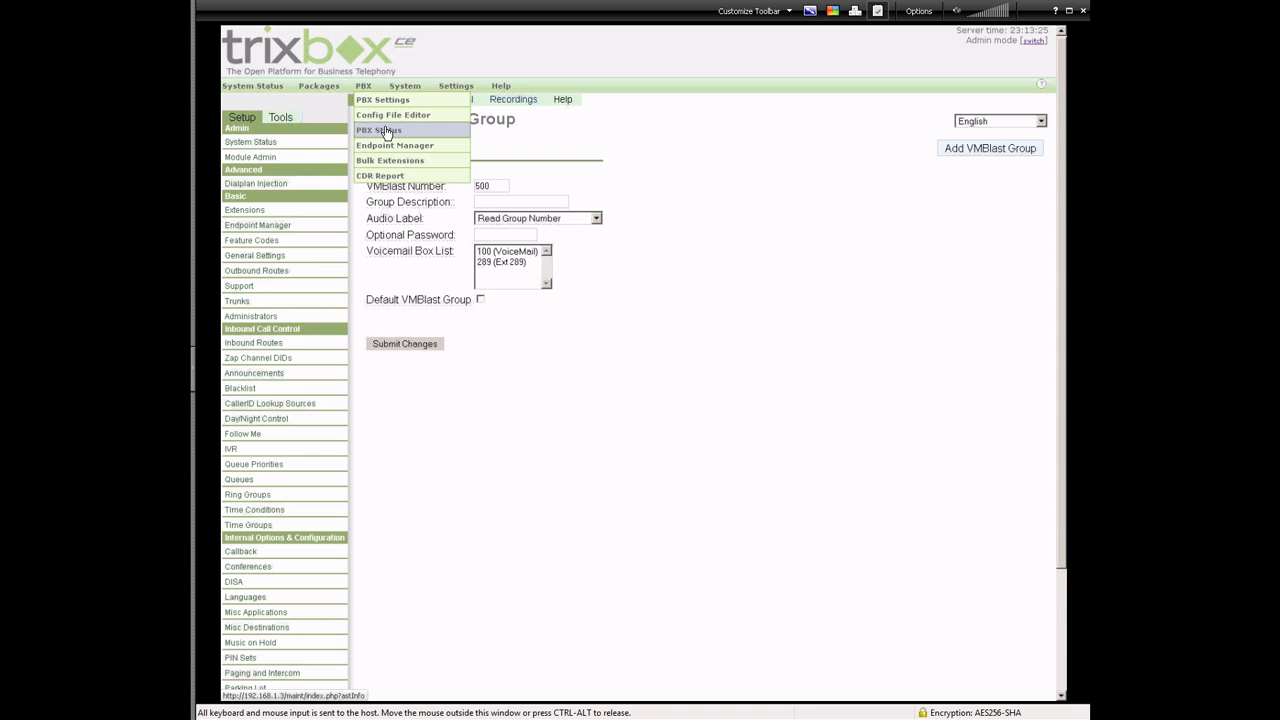
pyautogui.click(385, 128)
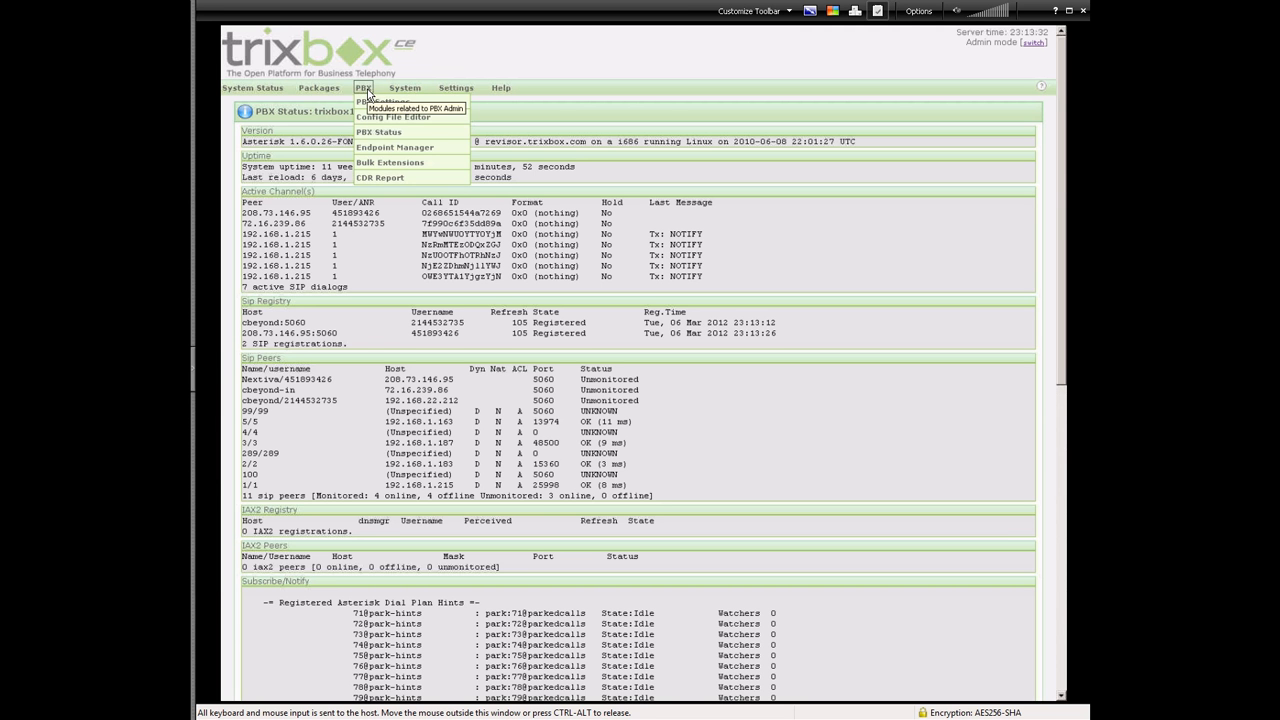
pyautogui.click(384, 148)
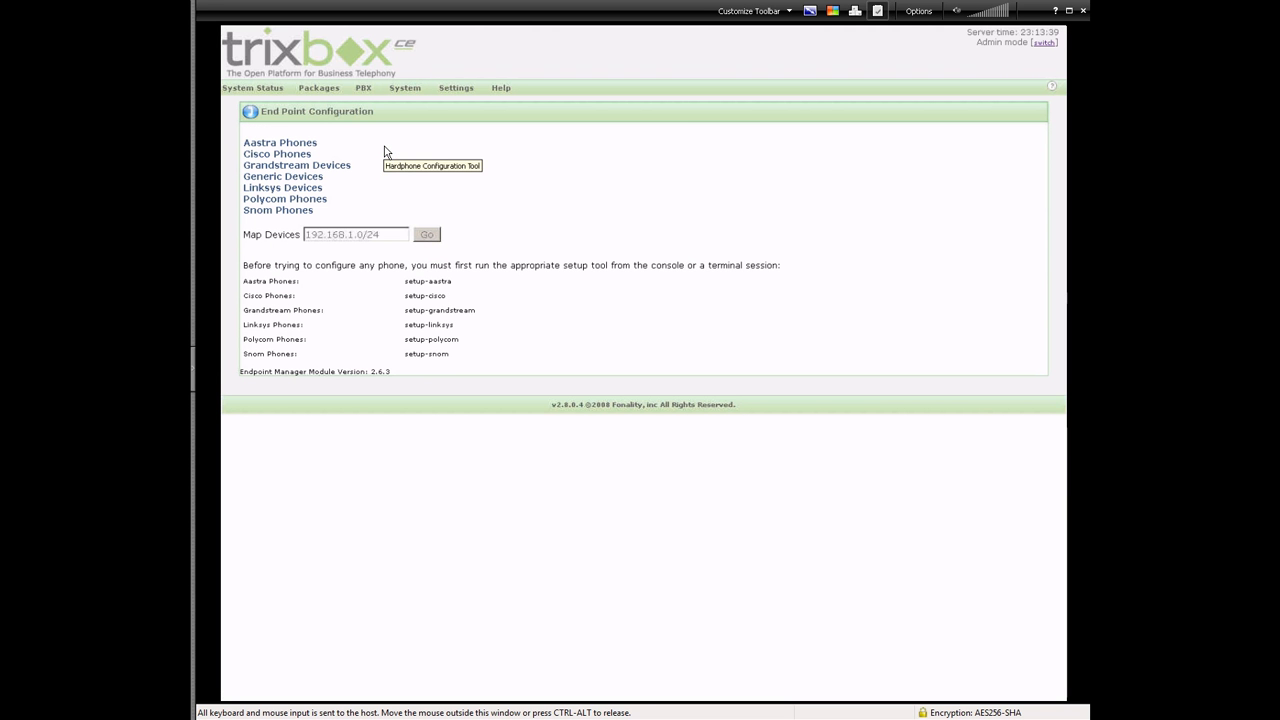
# Step: Open the System Backup page and look over the available system management and settings modules
pyautogui.moveTo(368, 89)
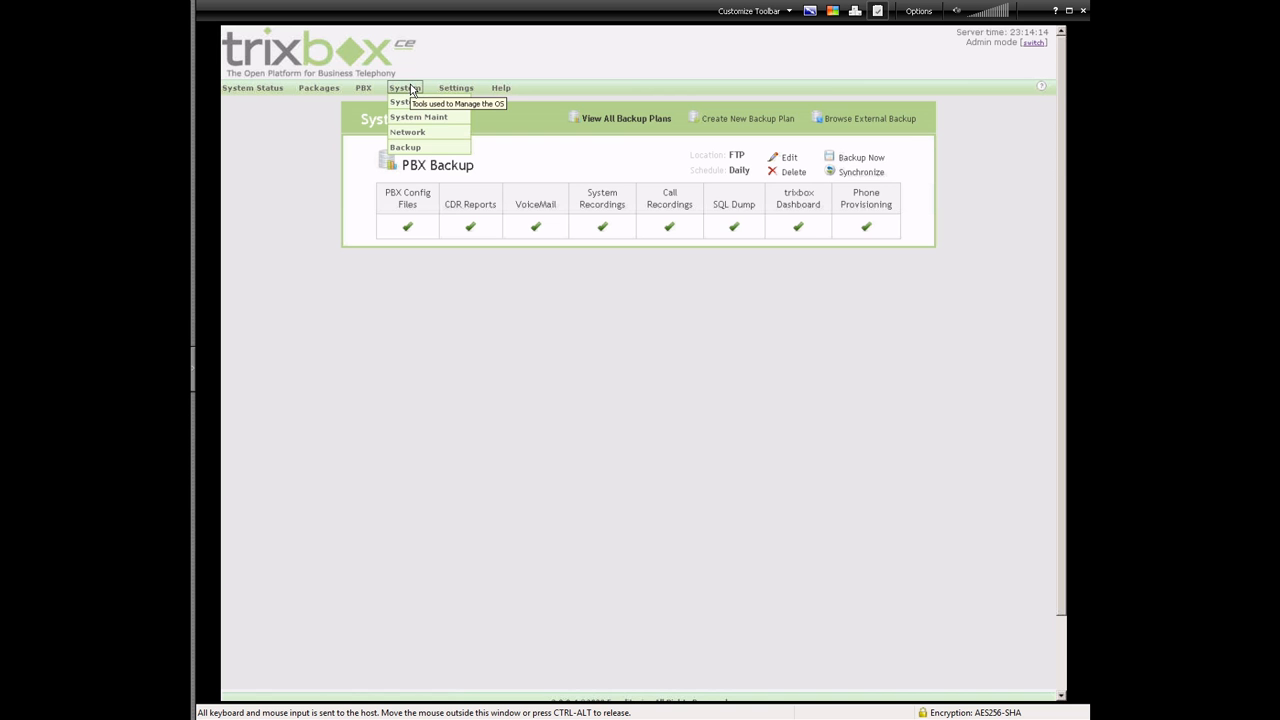
pyautogui.moveTo(463, 93)
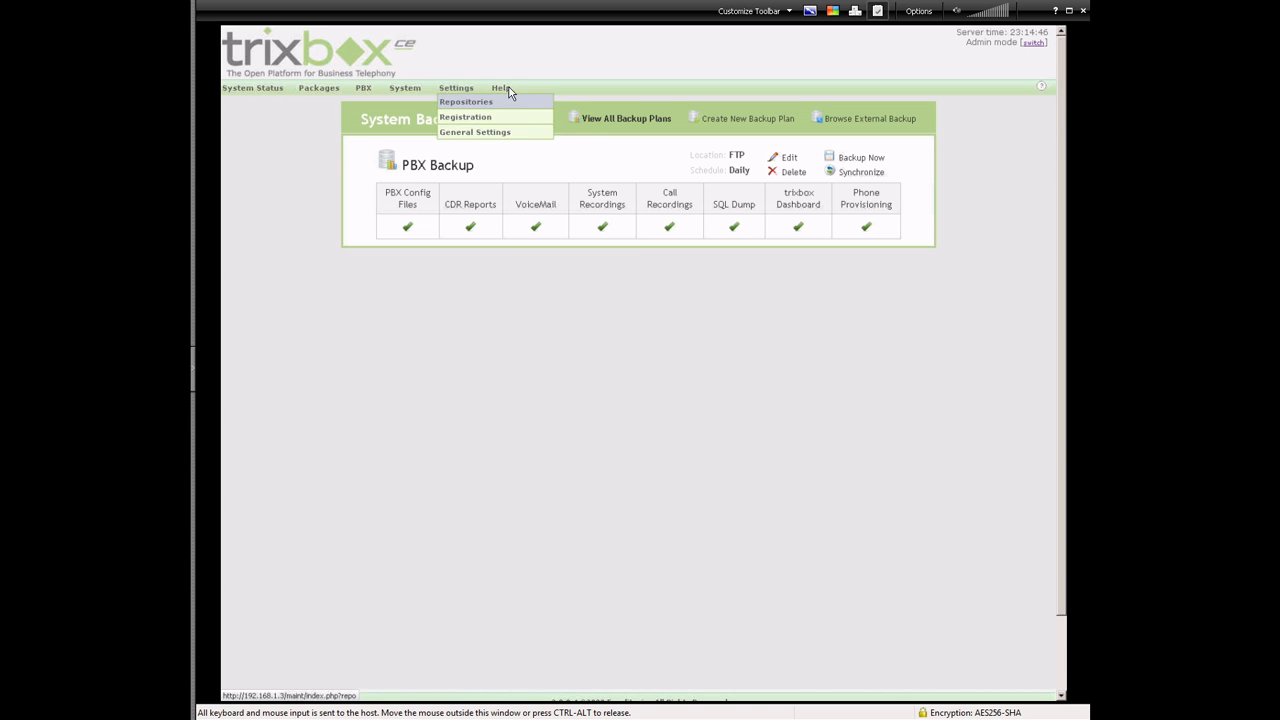
pyautogui.click(504, 87)
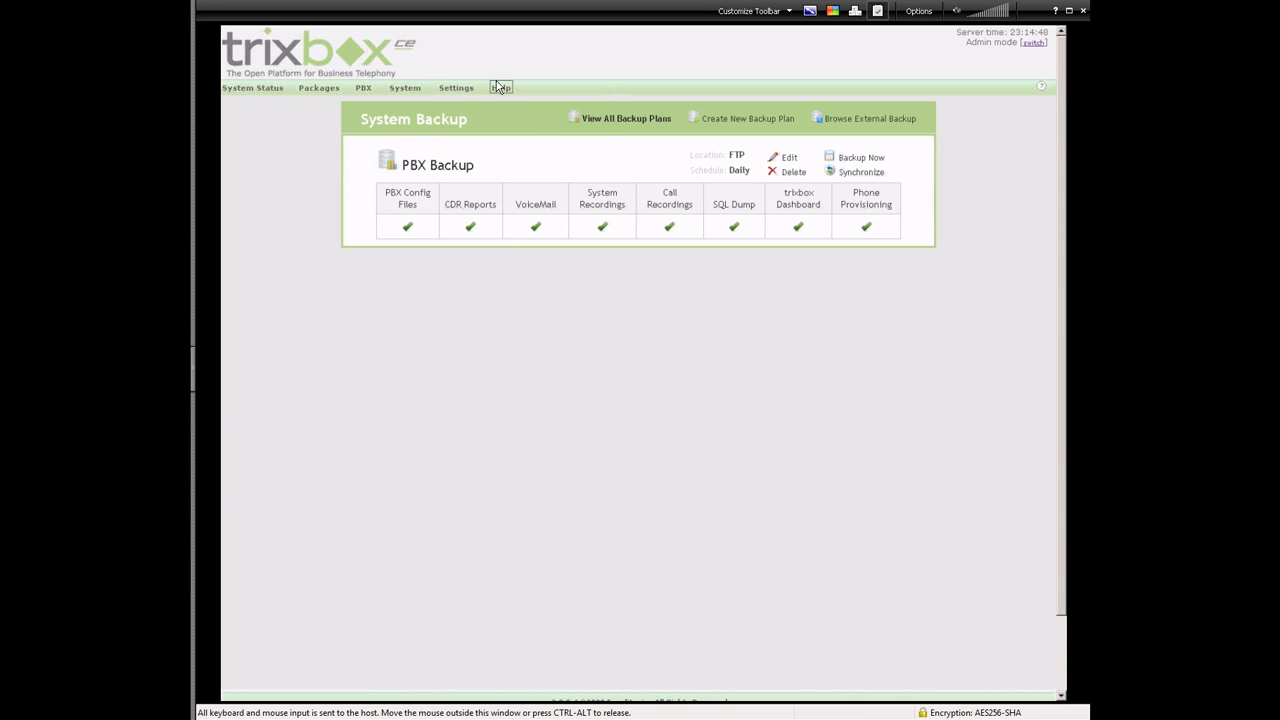
pyautogui.click(497, 86)
# Step: Show the remote server's desktop in full screen and close its trixbox browser window
pyautogui.click(1068, 10)
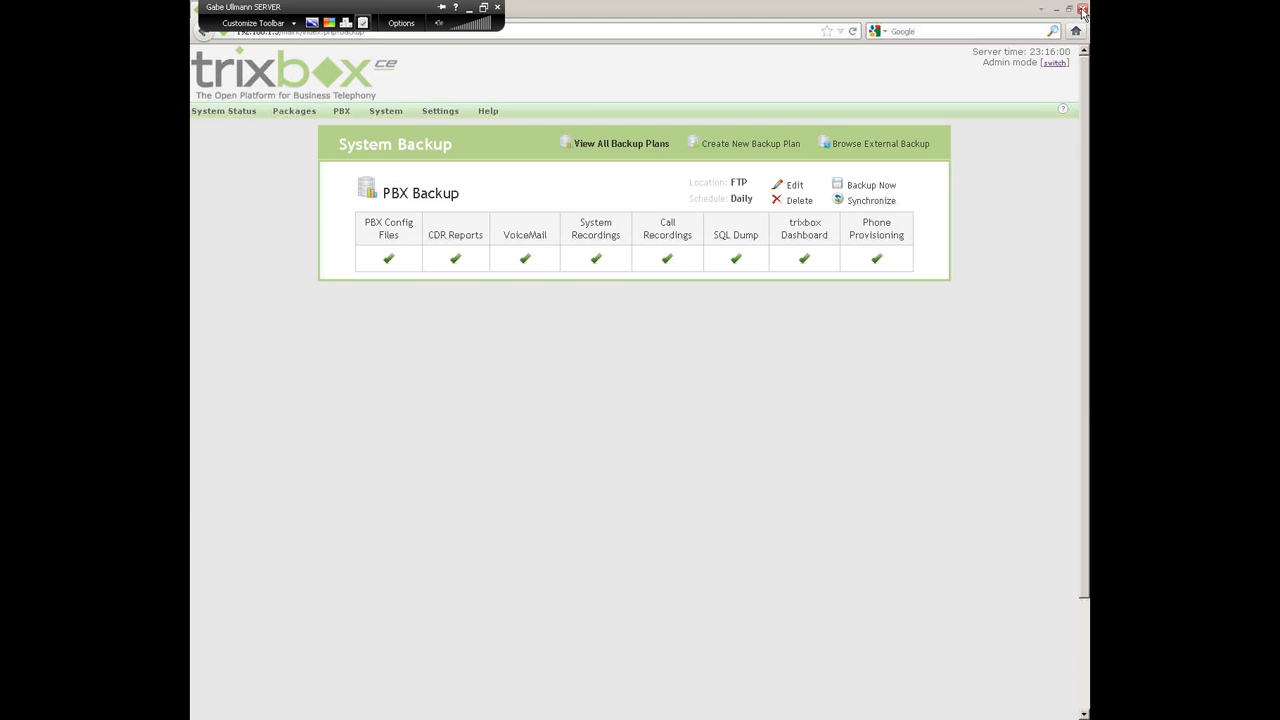
pyautogui.click(1082, 10)
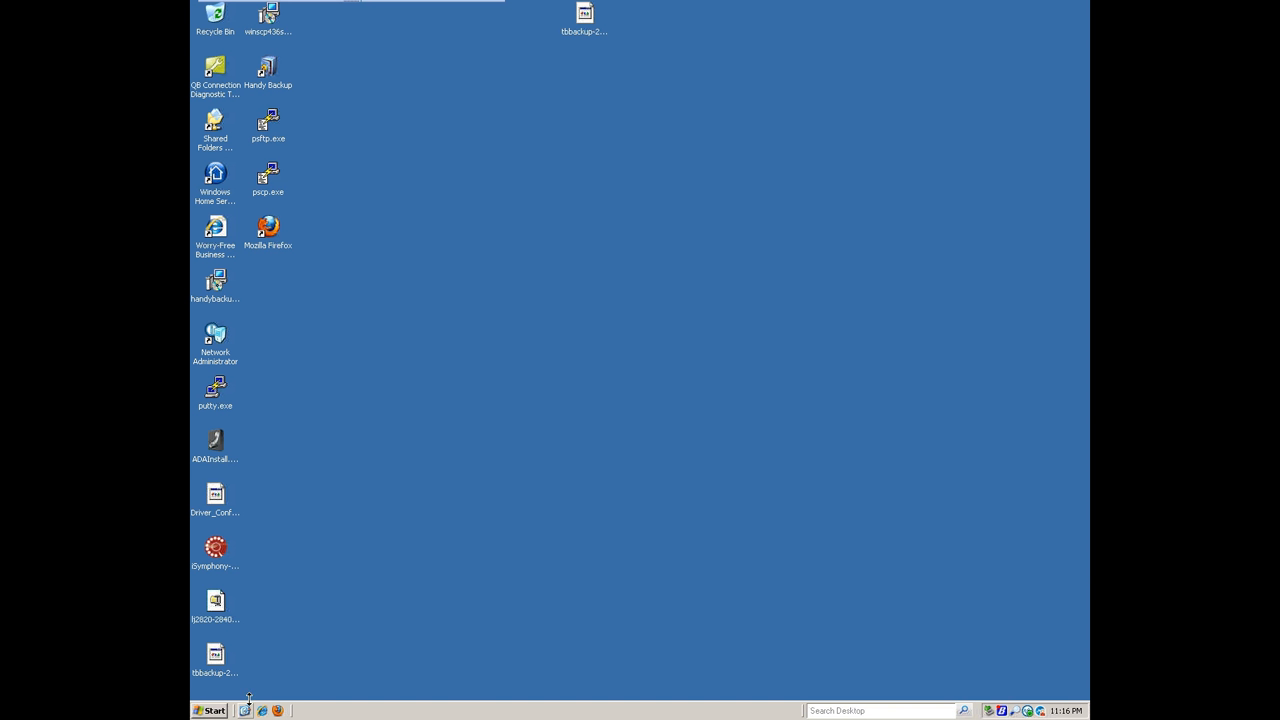
# Step: Leave the remote session's full-screen view and close the session tab together with the local browser
pyautogui.moveTo(427, 4)
pyautogui.click(473, 7)
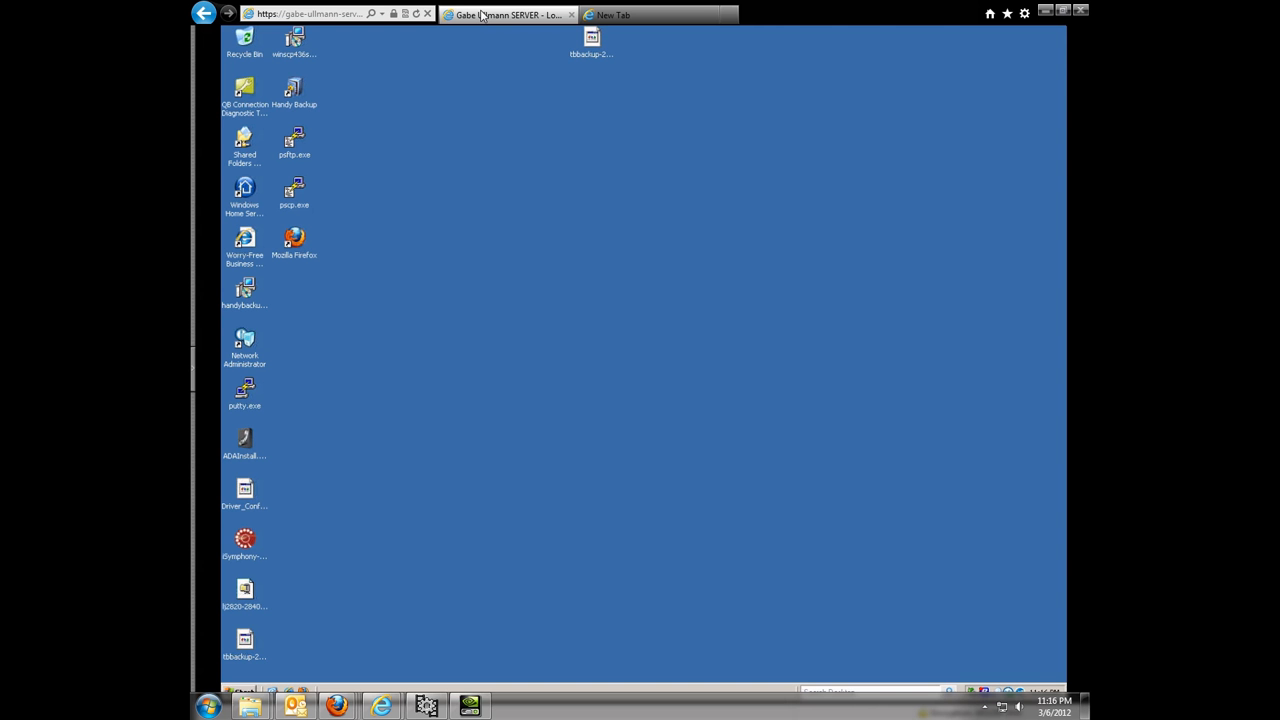
pyautogui.click(571, 15)
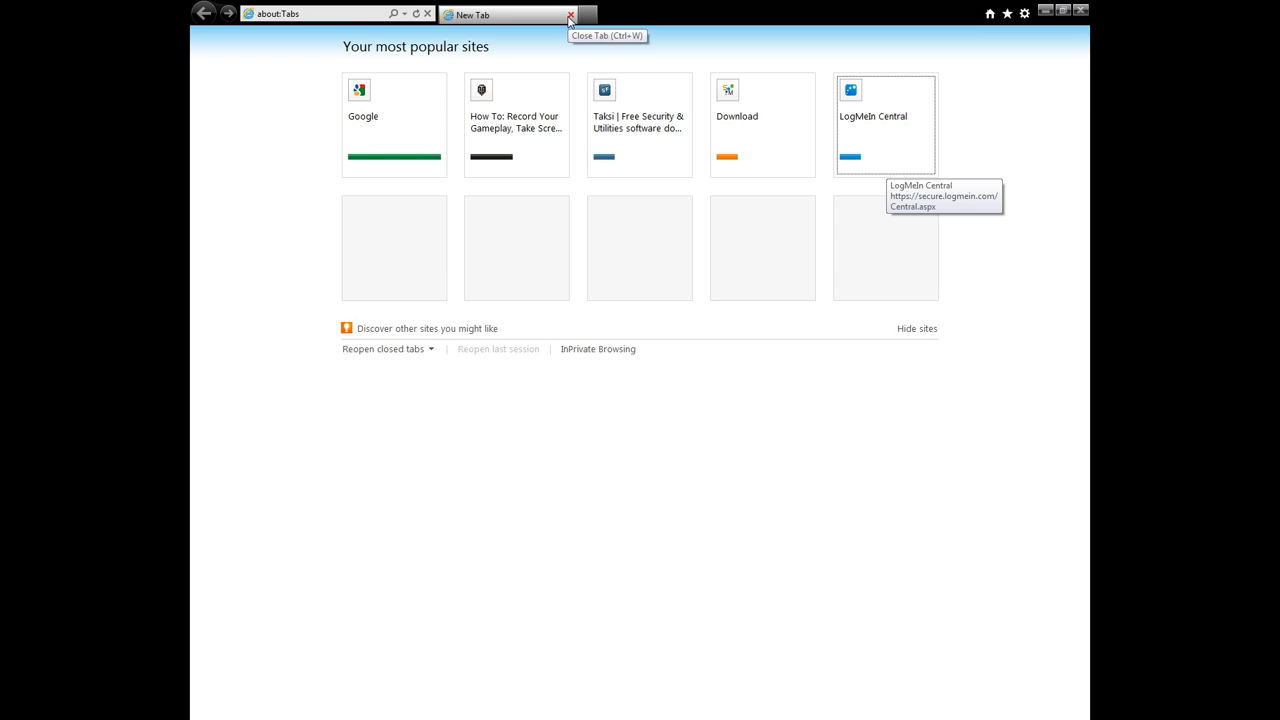
pyautogui.click(569, 16)
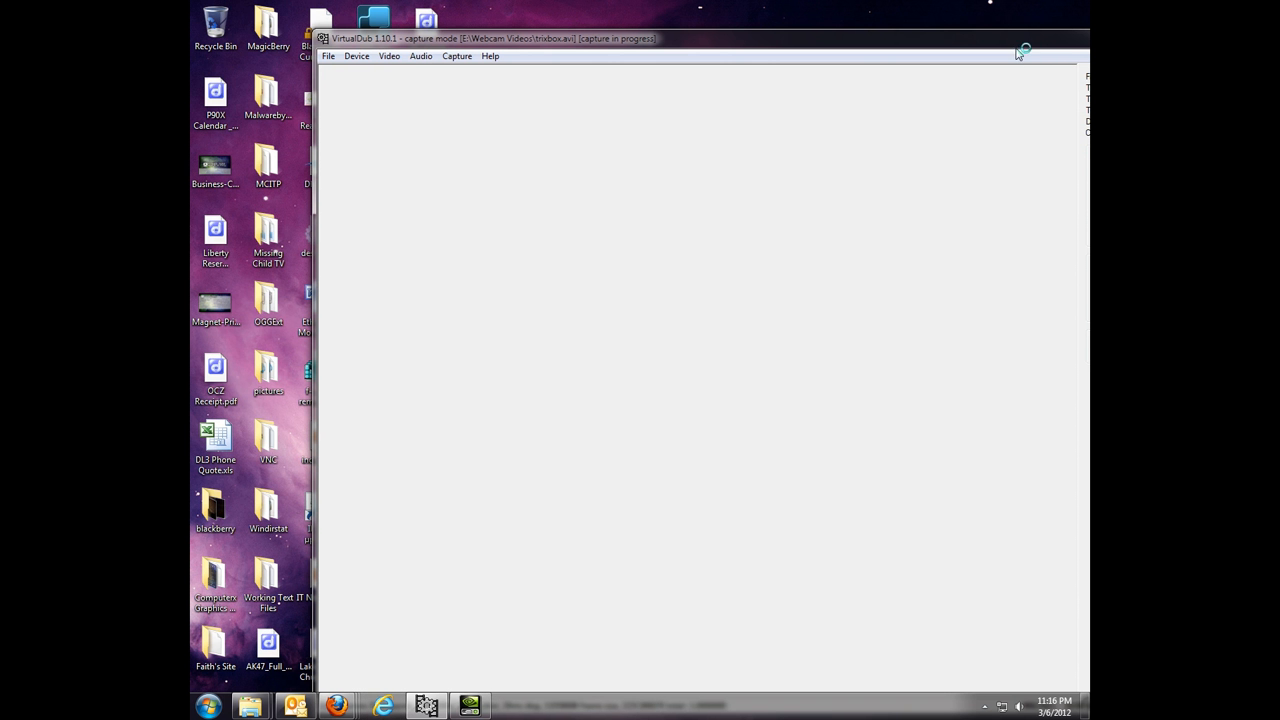